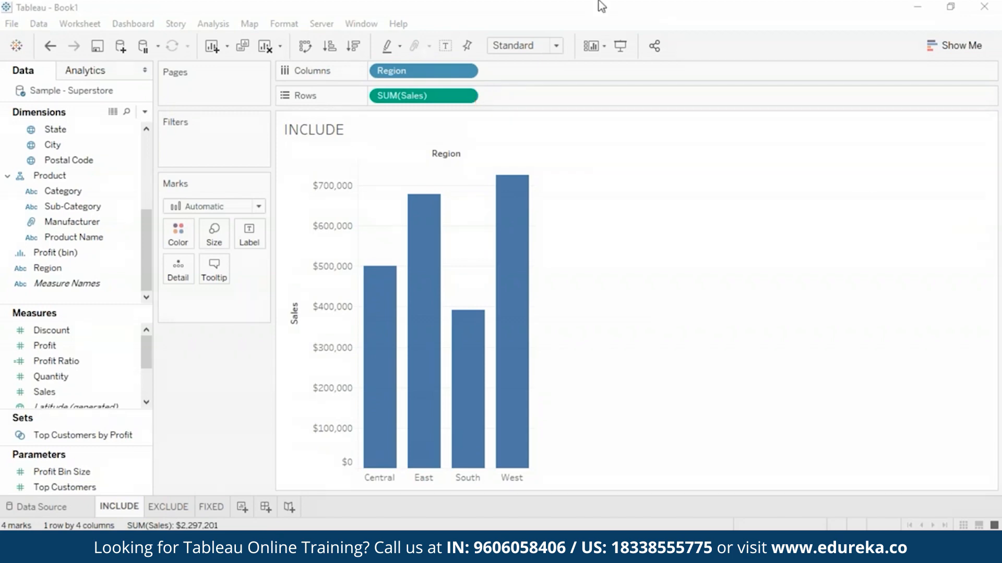
Step: Start a new calculated field named Sales Per Customer on the INCLUDE sheet
click(212, 24)
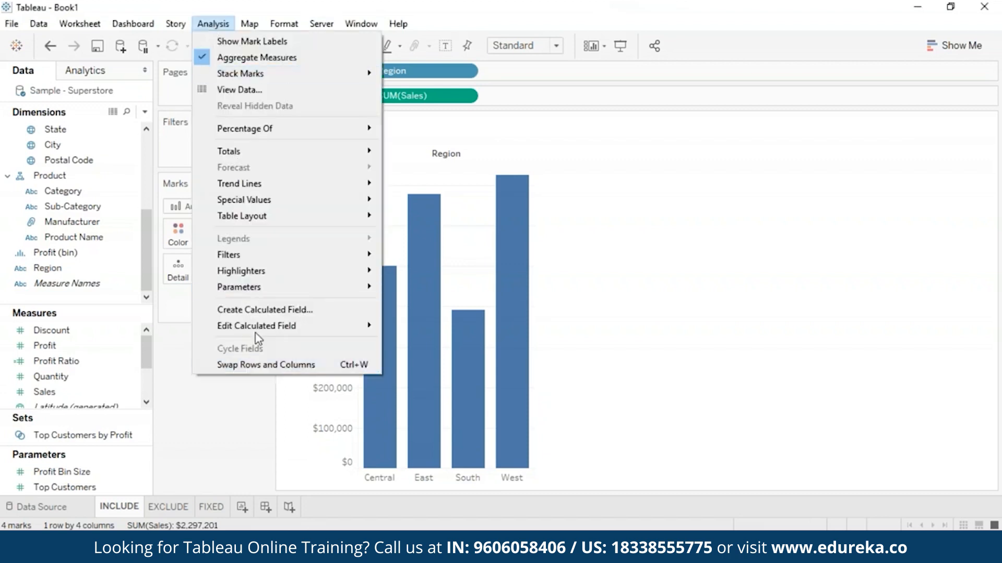
click(264, 310)
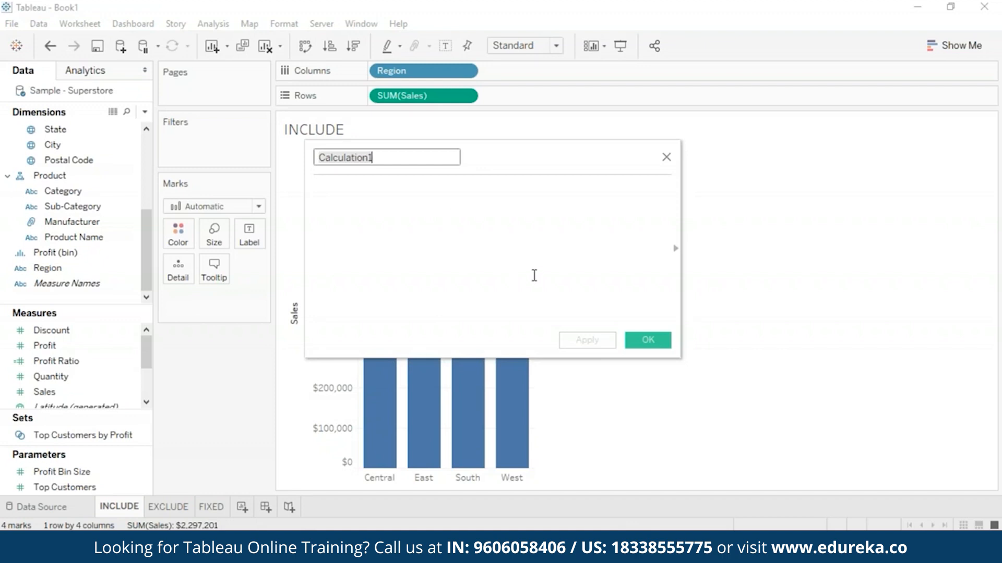
key(BackSpace)
text(Sa)
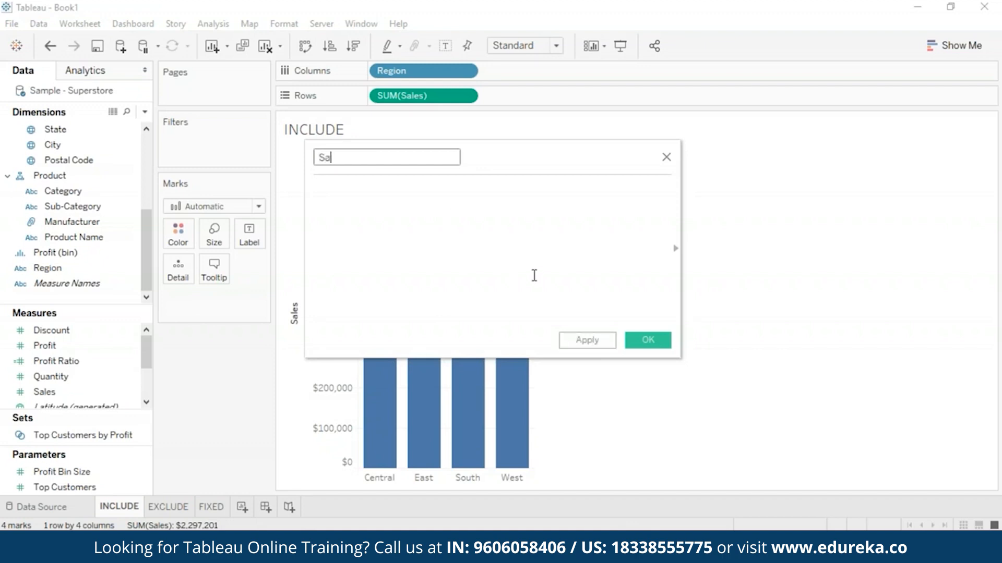
text(les Per Customer)
click(506, 233)
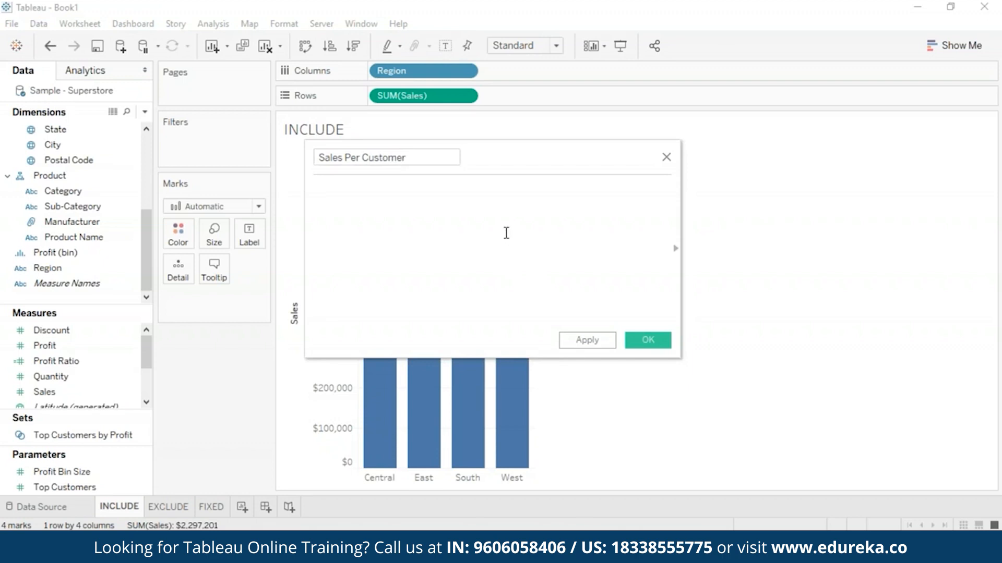
Step: Define the Sales Per Customer calculation as {INCLUDE [Customer Name] : SUM([Sales])} and save it
text({INCLUDE)
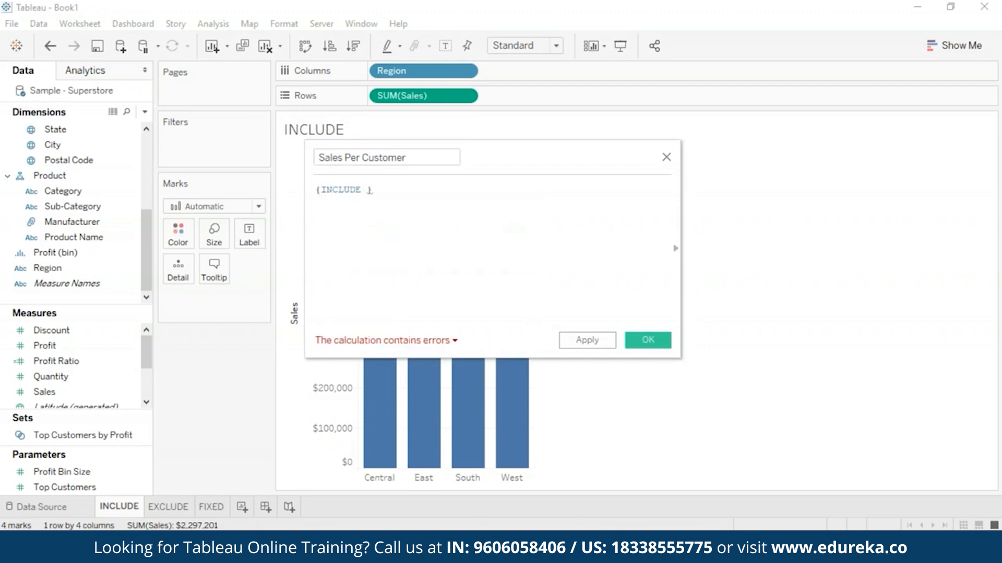
text( [Customer Name] : SUM()
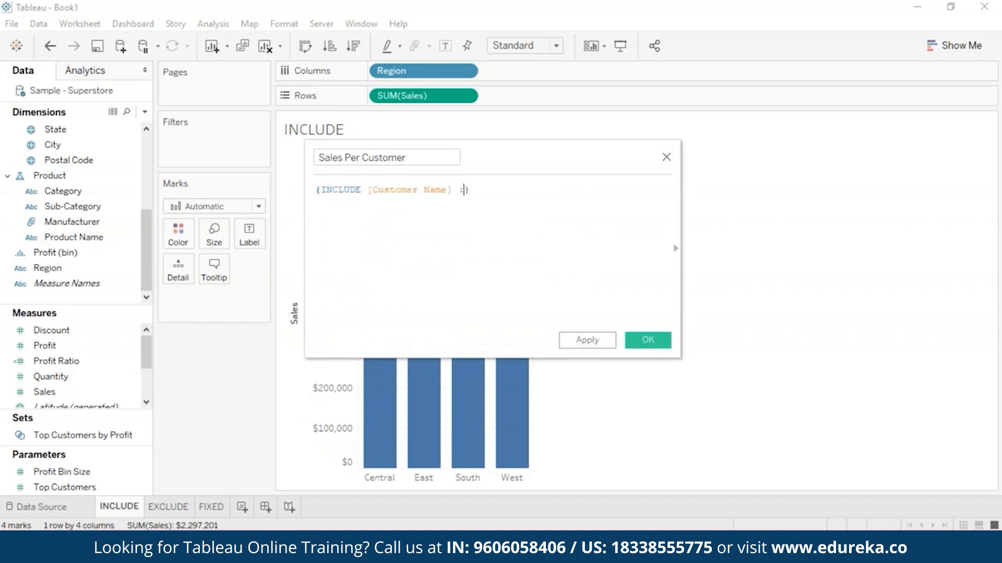
text([S)
key(Return)
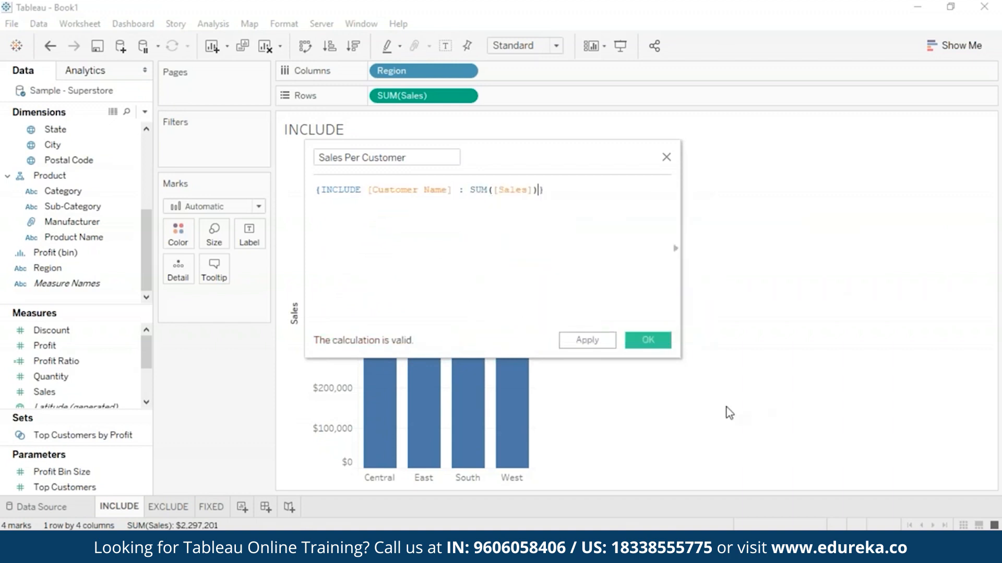
click(571, 345)
click(655, 348)
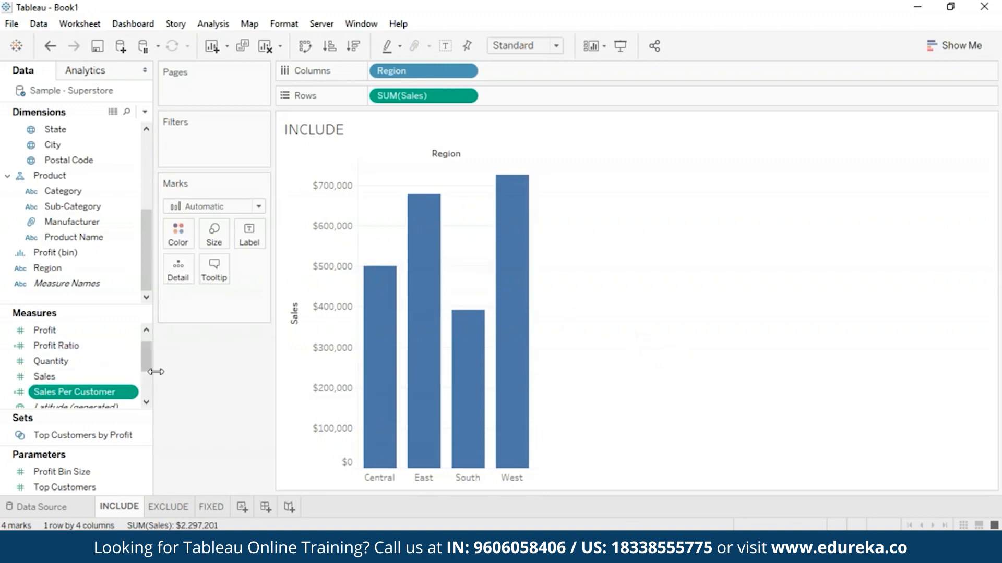
Step: Add Sales Per Customer to the rows ahead of SUM(Sales) and set its aggregation to Average
drag(147, 359, 147, 366)
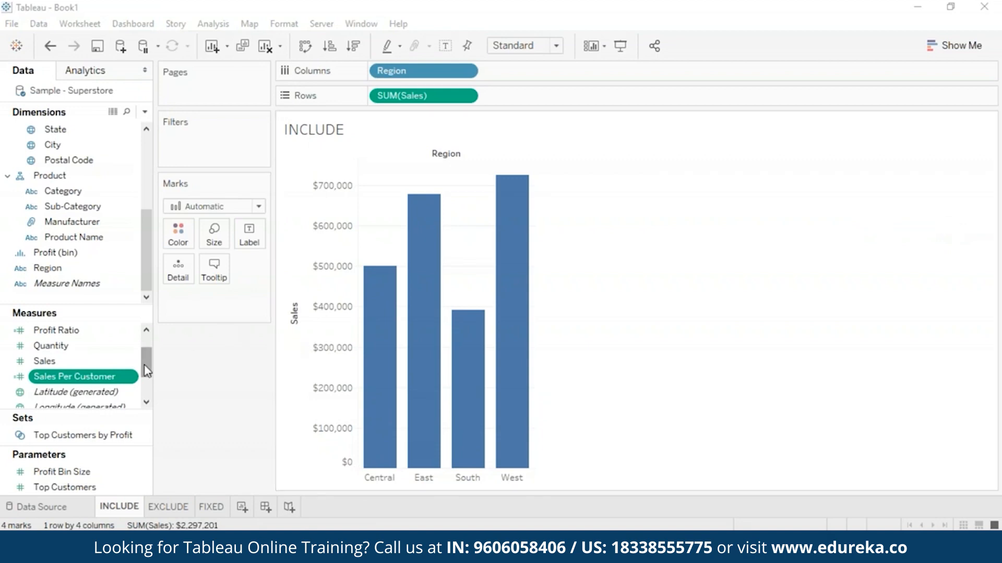
click(66, 377)
drag(67, 380, 334, 95)
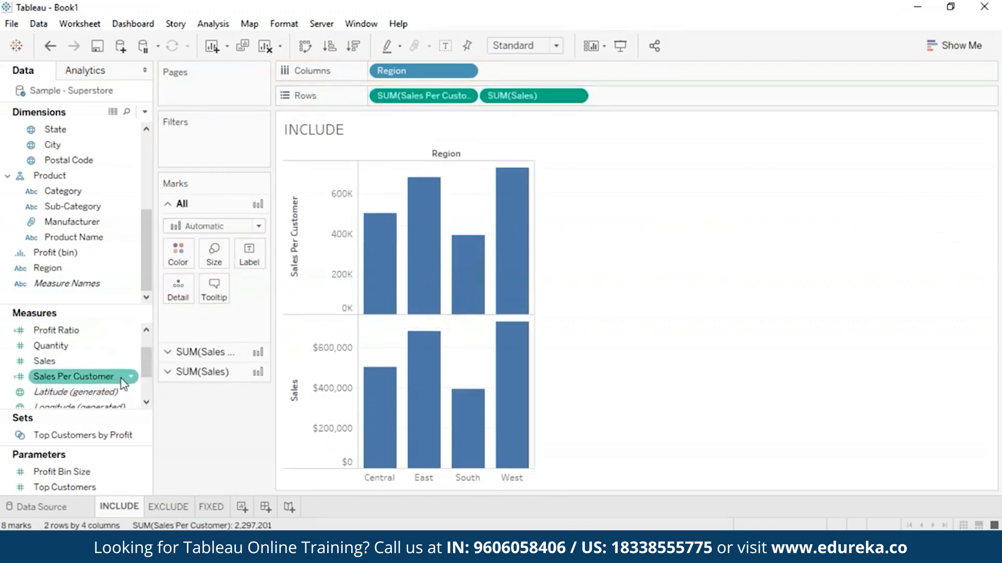
click(465, 96)
mouse_move(600, 233)
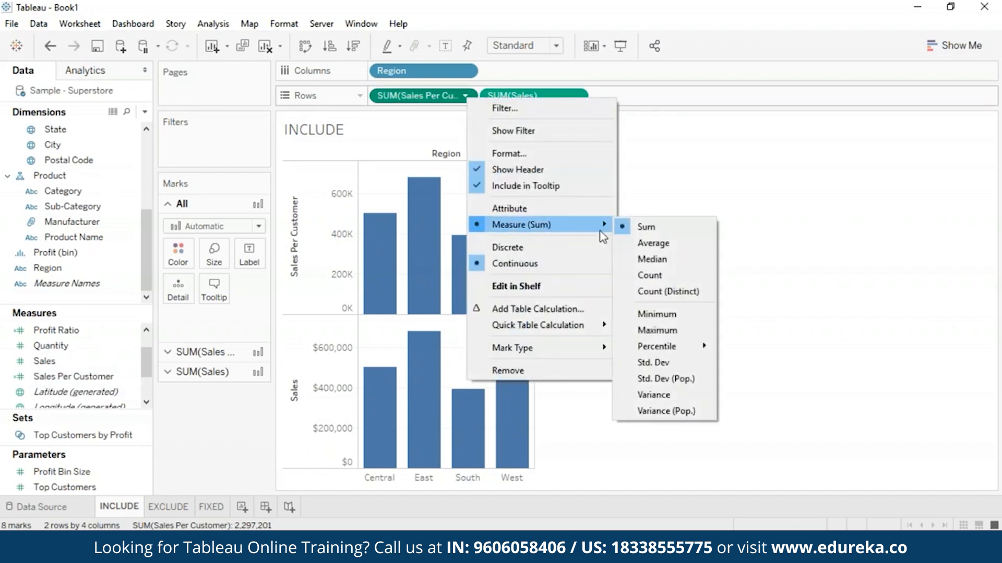
click(632, 248)
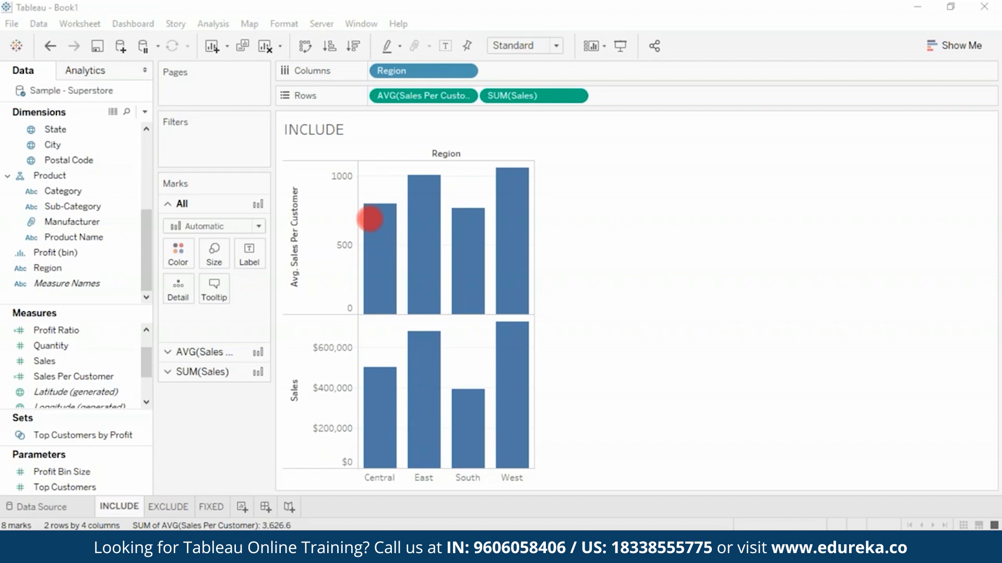
Step: Switch to the EXCLUDE sheet and start a calculated field named Exclude Region
click(168, 507)
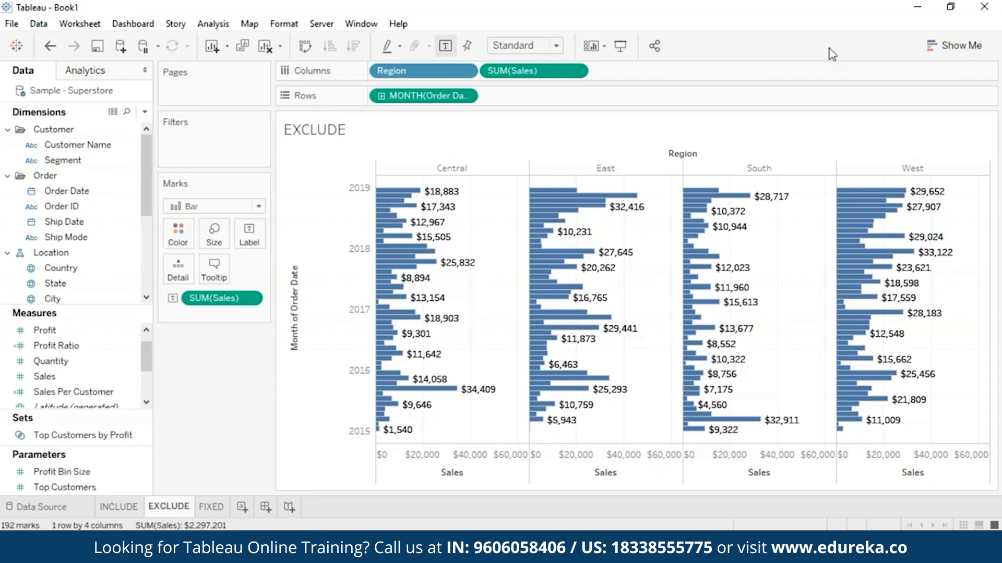
text(Exclude Region)
click(445, 190)
Step: Define the Exclude Region calculation as {EXCLUDE [Region]: SUM([Sales])} and save it
text({EX)
key(Return)
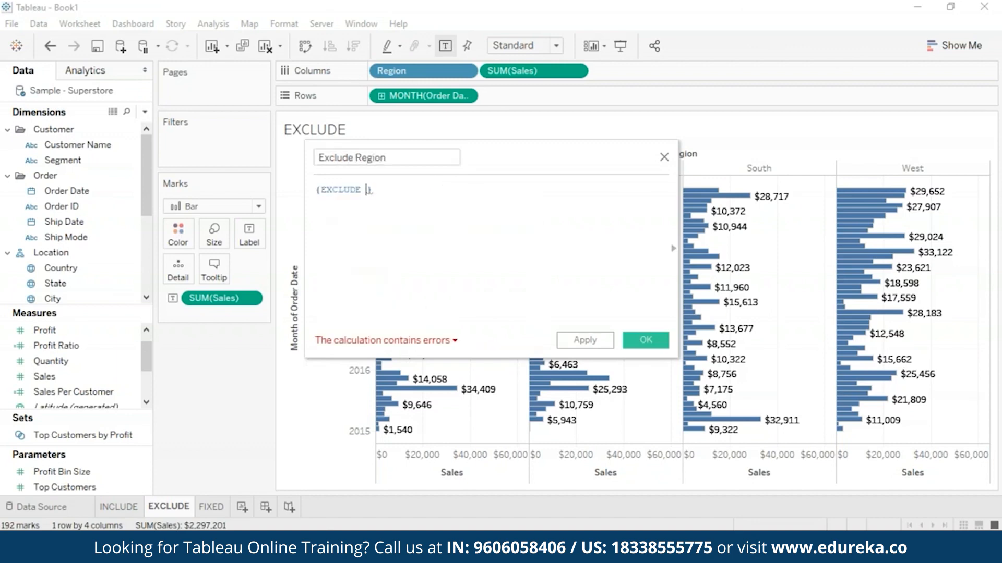
text([Re)
key(Return)
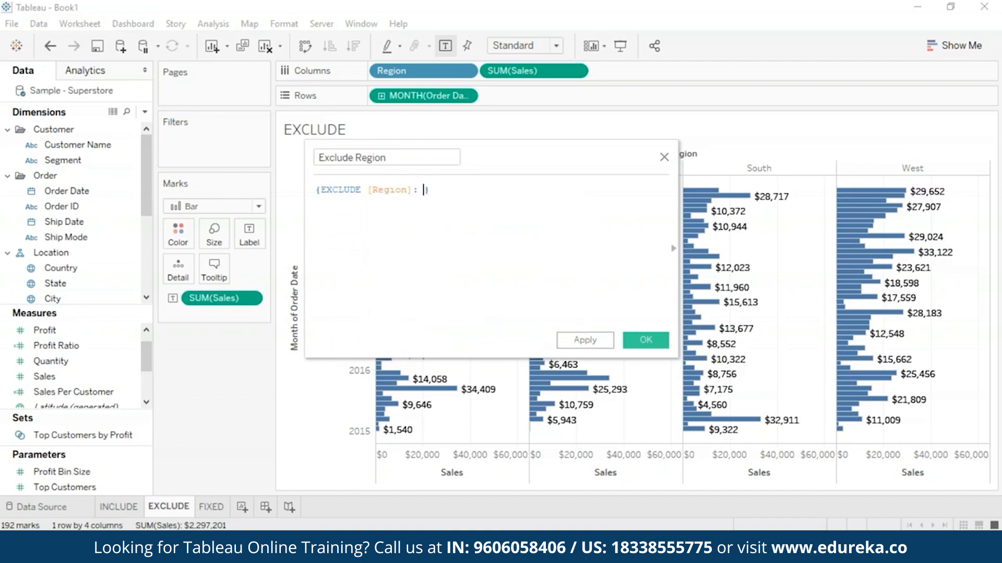
text(: SU)
key(Down)
key(Return)
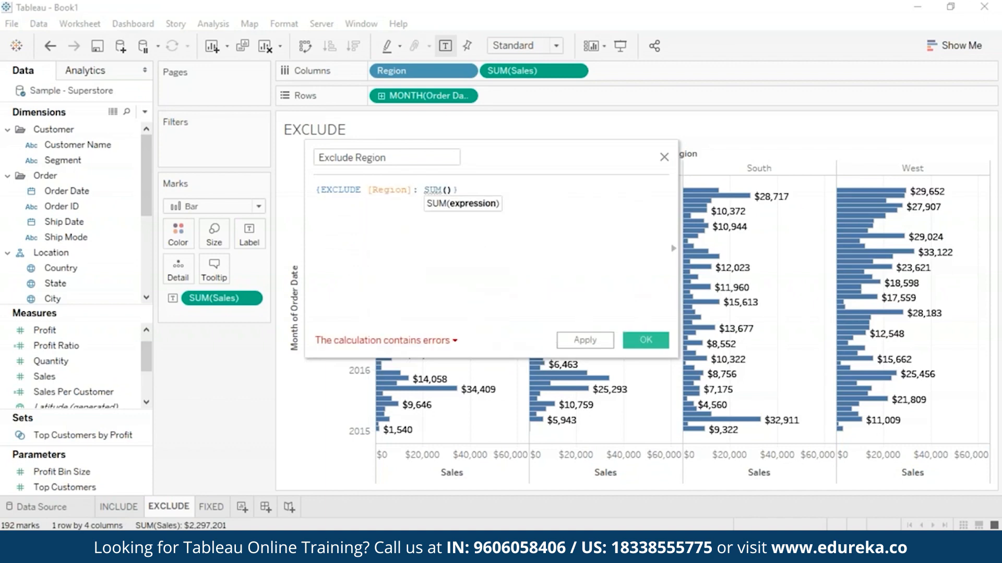
text([S)
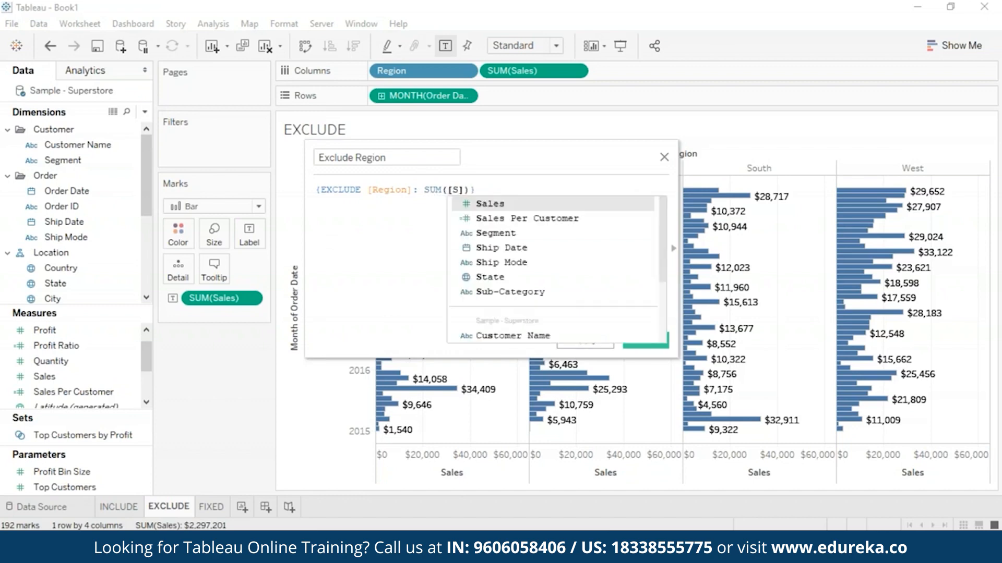
key(Return)
click(599, 340)
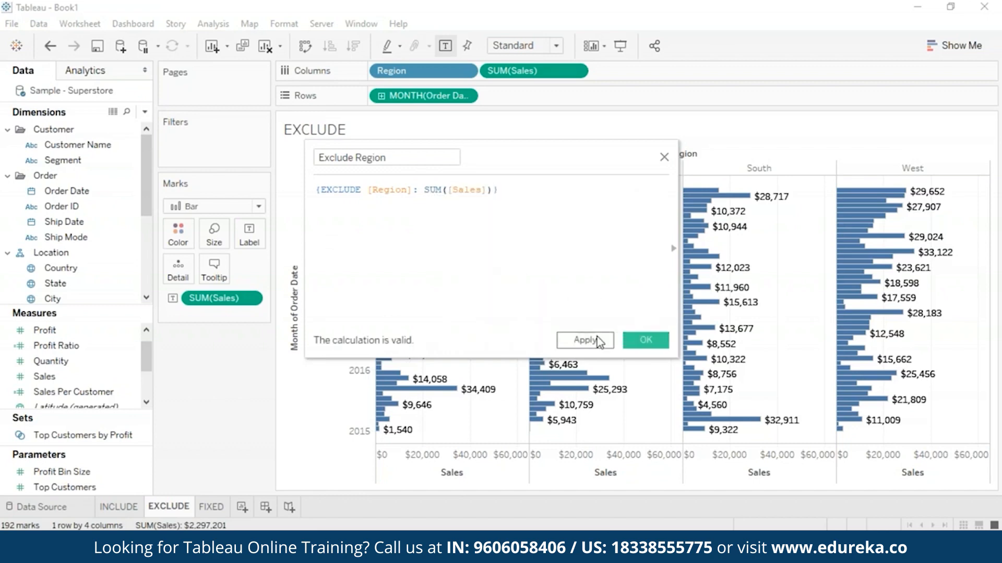
click(645, 340)
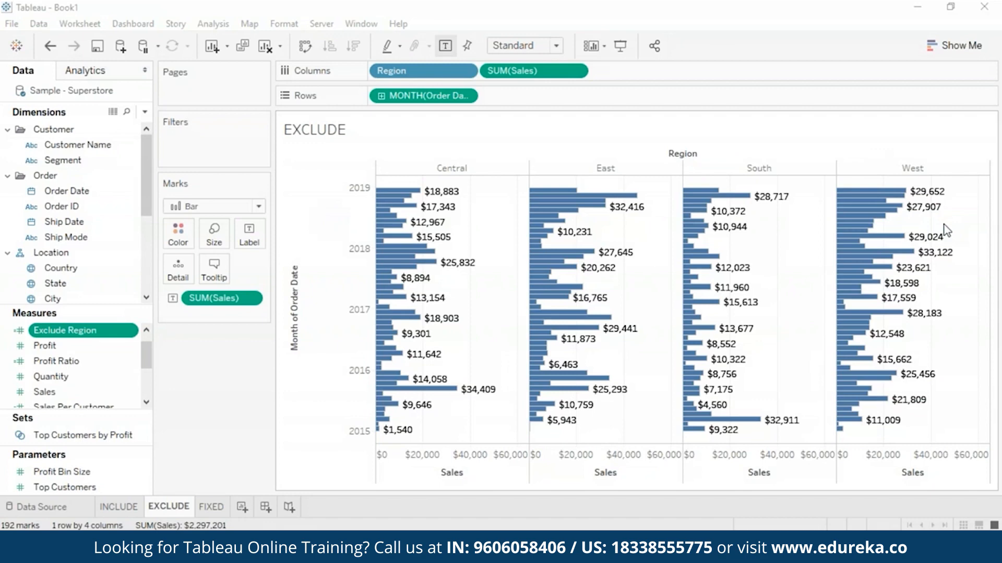
Step: Color the monthly sales bars by Exclude Region using the Orange-Blue Diverging palette
drag(99, 337, 178, 234)
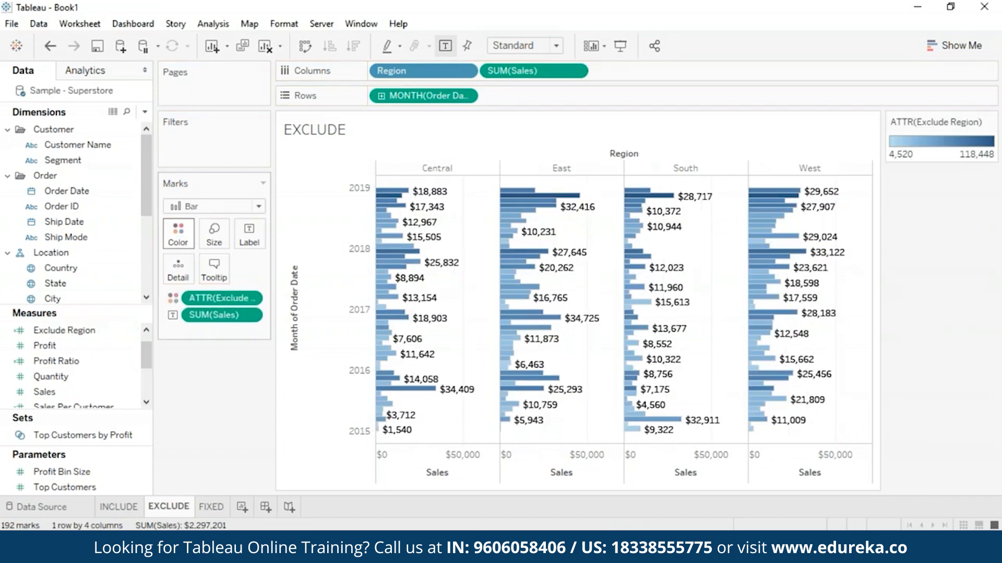
click(178, 237)
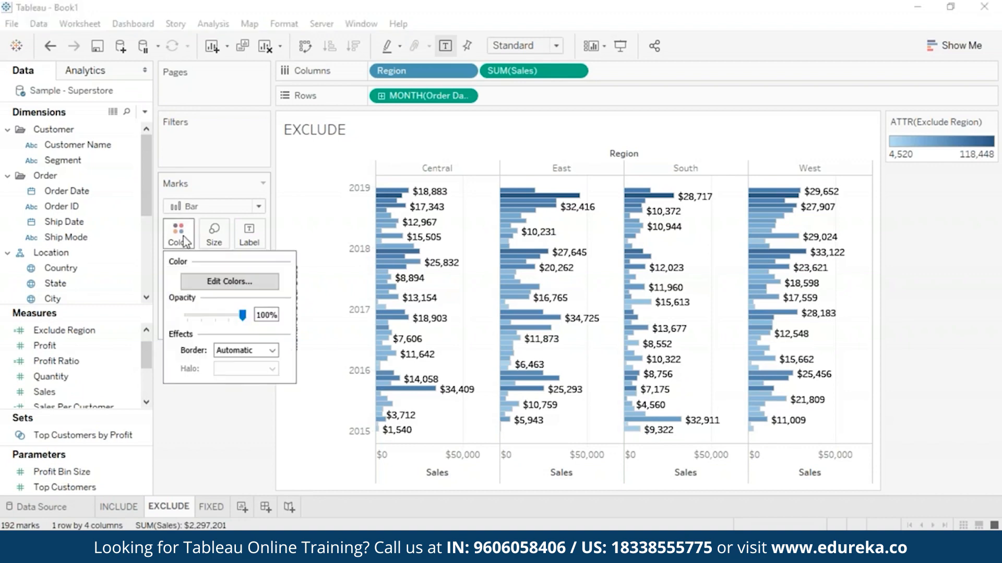
click(257, 285)
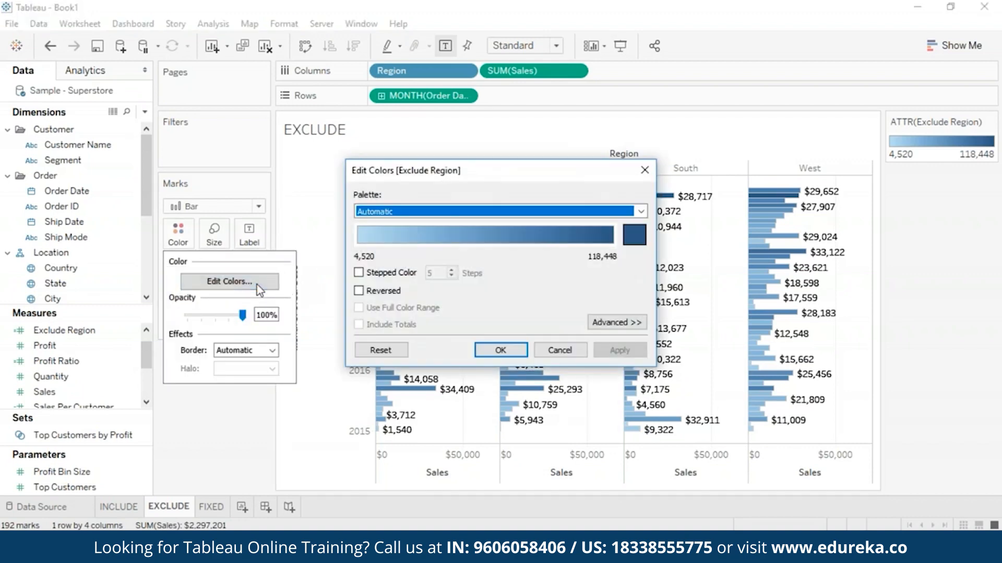
click(640, 214)
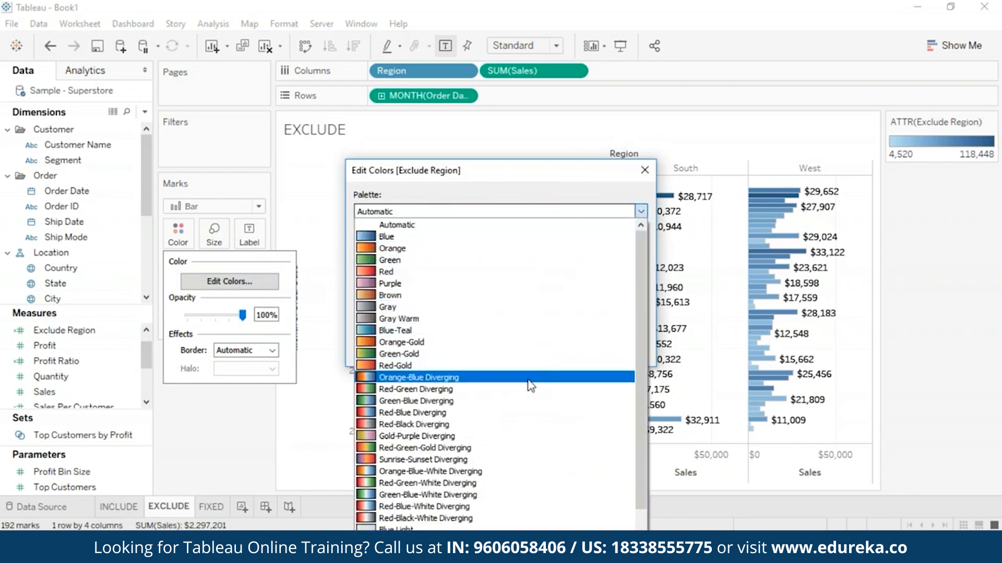
click(531, 385)
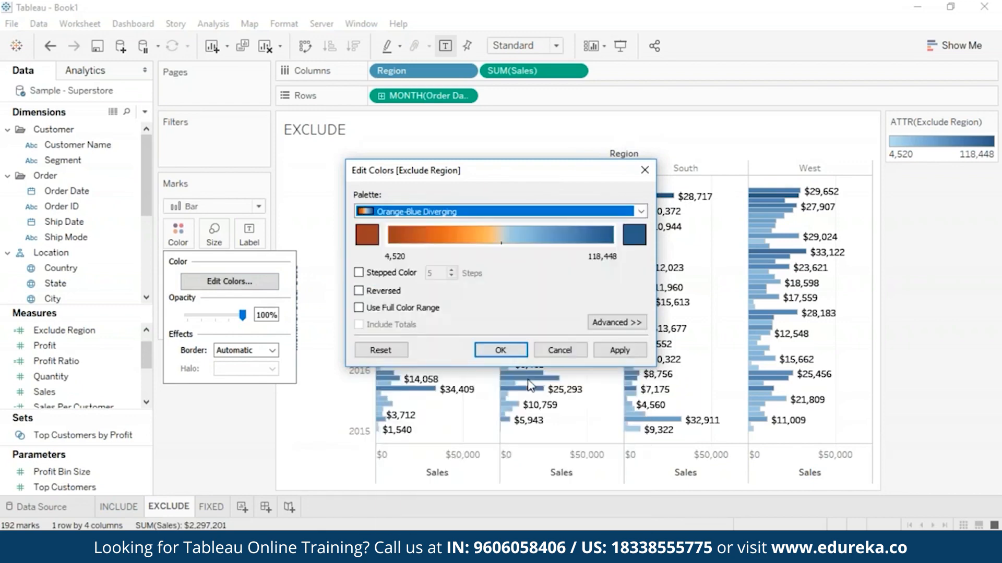
click(618, 350)
click(491, 353)
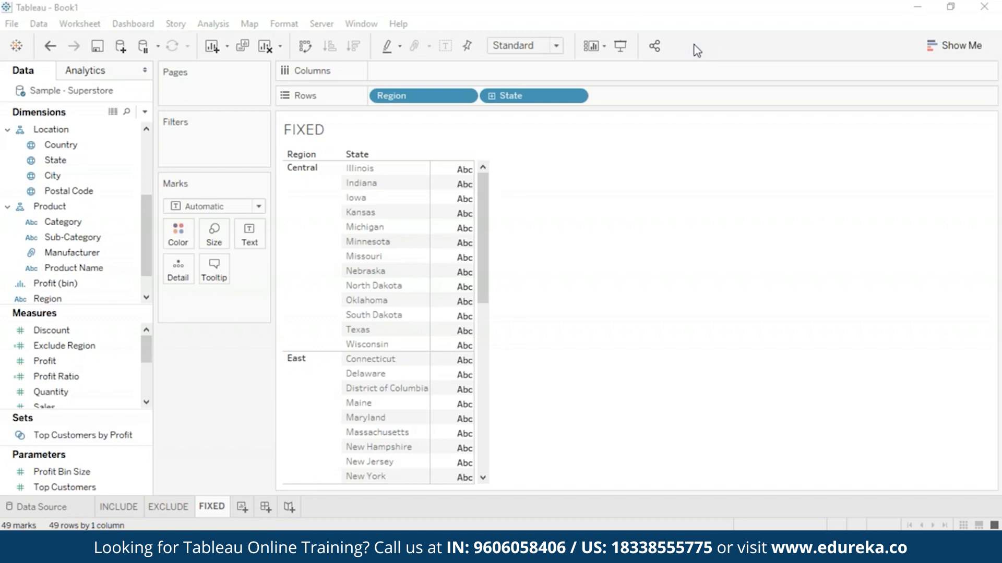
Step: Create a calculated field named Sales By Region on the FIXED sheet with the formula {FIXED [Region]: SUM([Sales])}
click(215, 24)
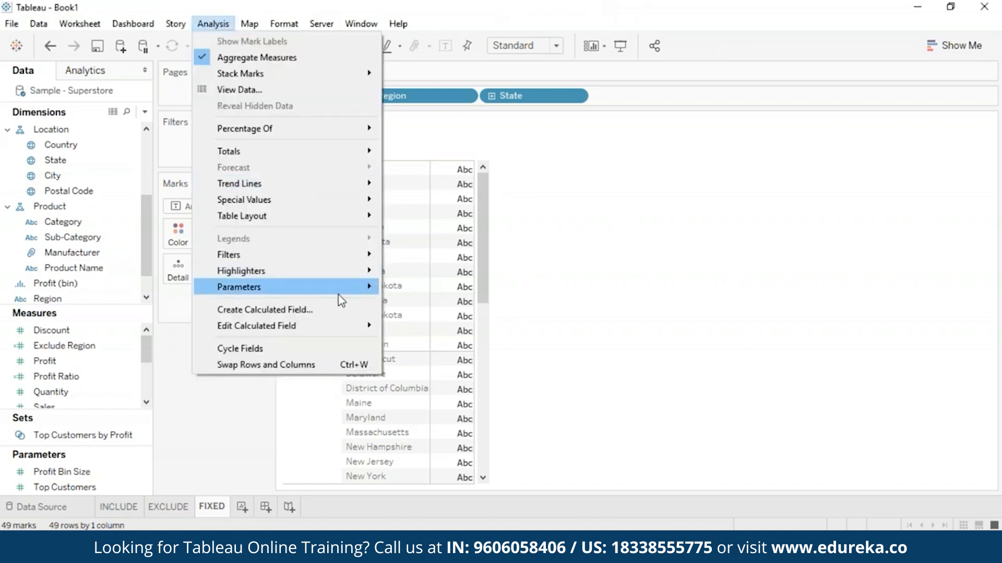
click(332, 319)
text(Sales)
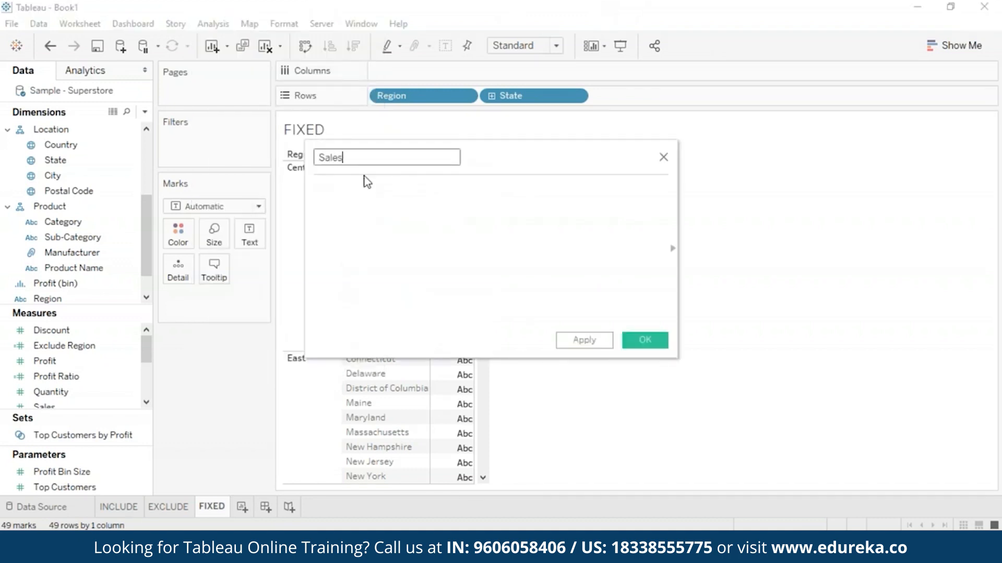
text( By Region)
click(364, 176)
text({FIXED [Region]: SUM([Sa)
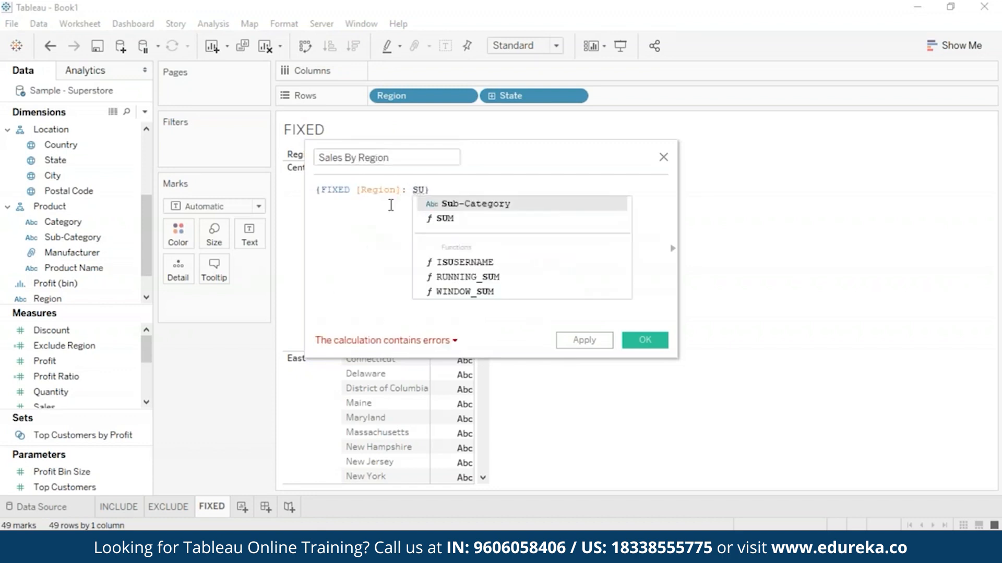
key(Return)
click(643, 341)
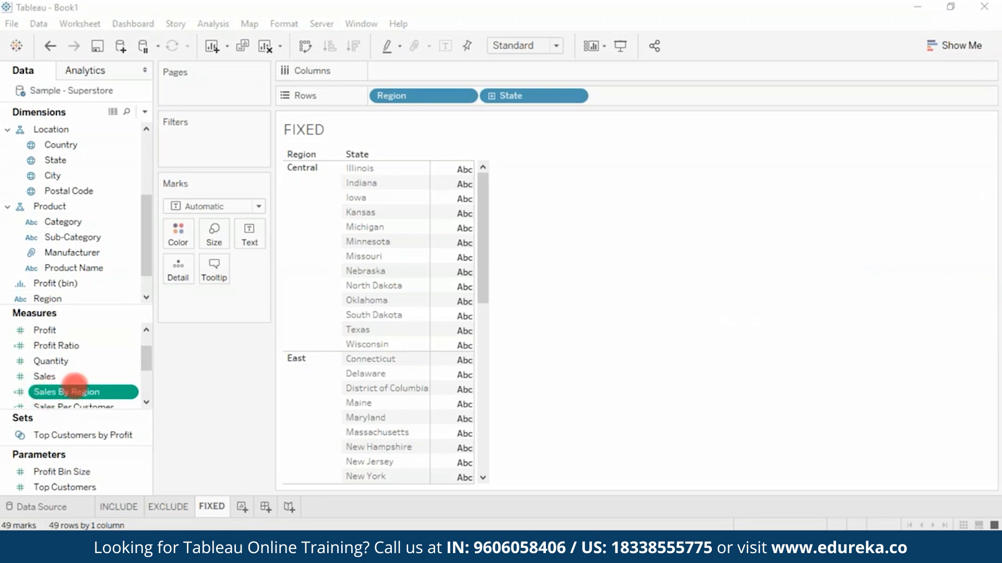
Step: Add Sales By Region as the values of the region and state table and check the listed rows
double_click(107, 394)
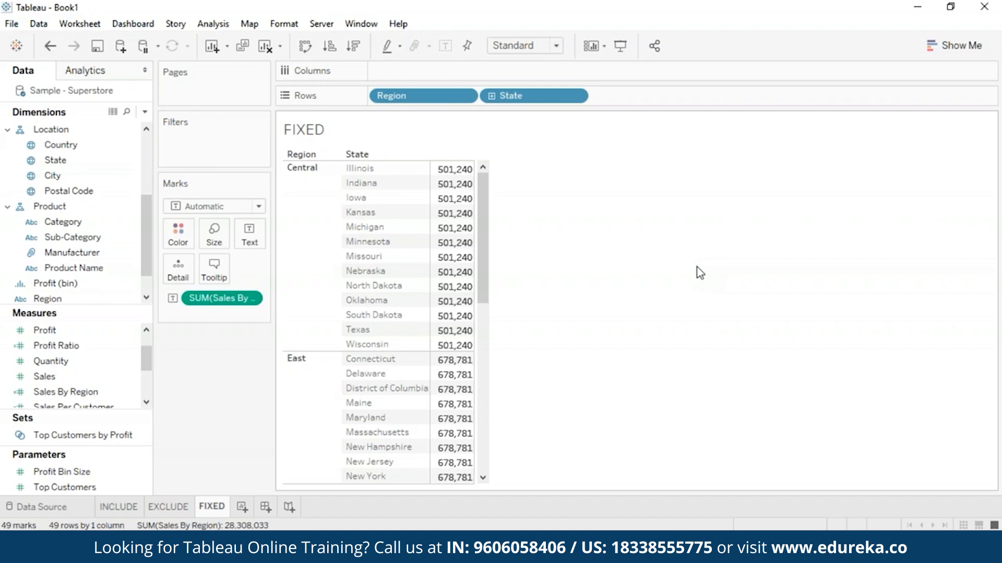
scroll(477, 222, down, 1)
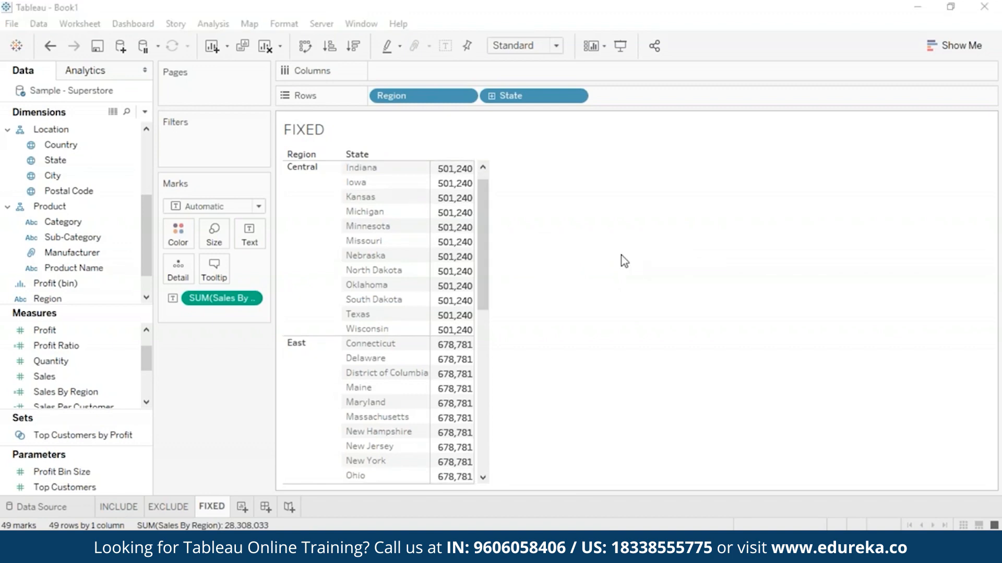